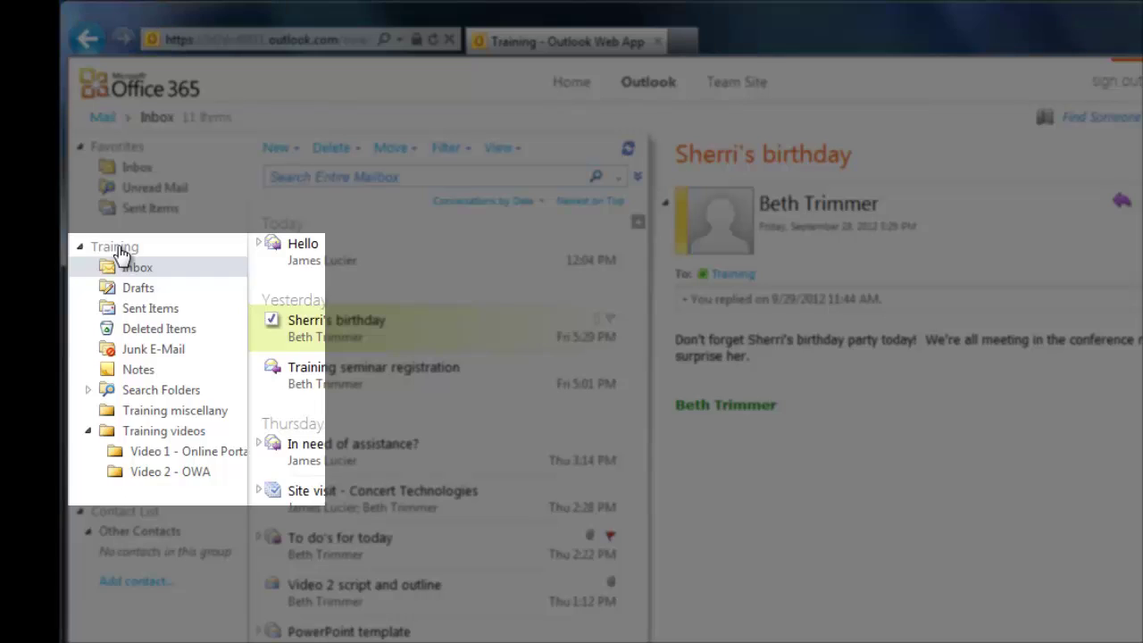
# - Create a folder named 'Sample folder' under Training, then view the Training videos folder actions without changes
pyautogui.rightClick(118, 250)
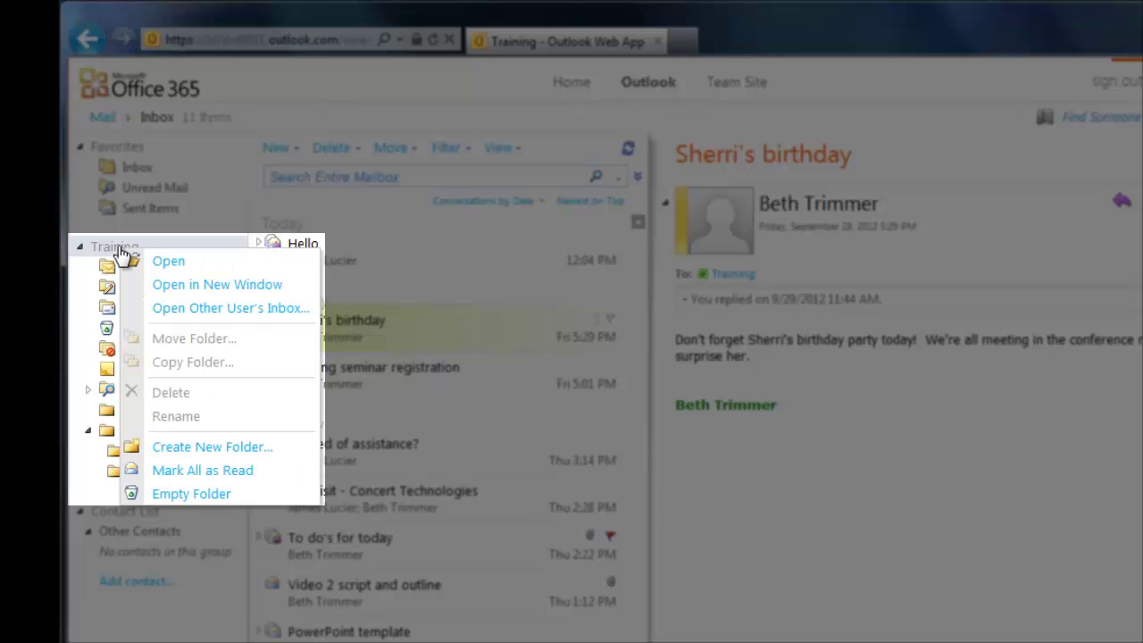
pyautogui.click(274, 456)
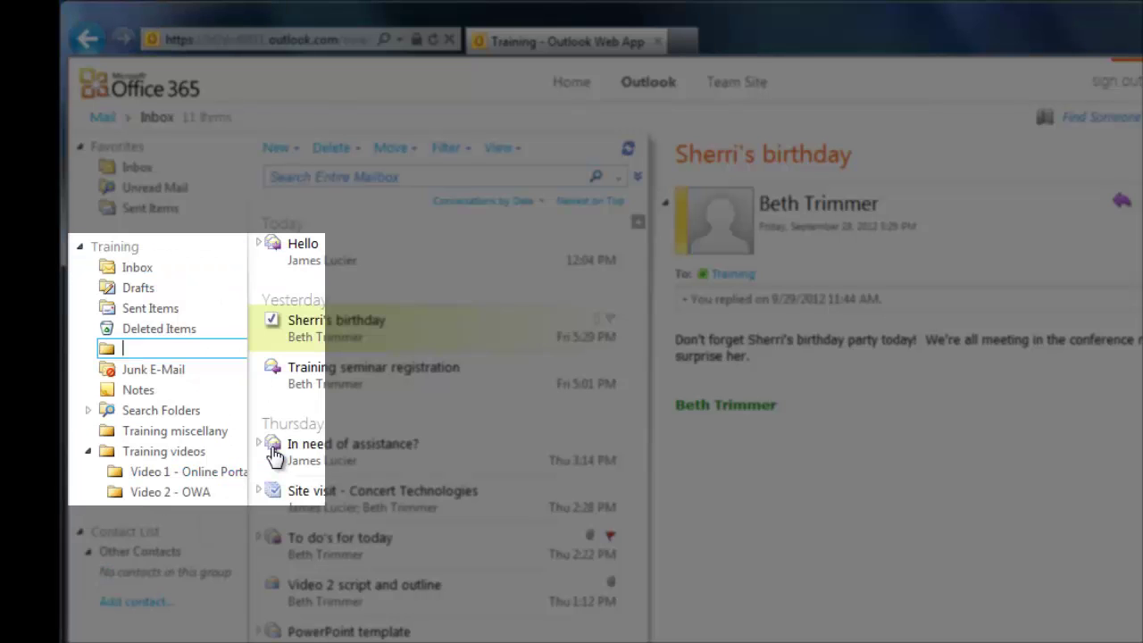
pyautogui.write('Sample folder')
pyautogui.press('Return')
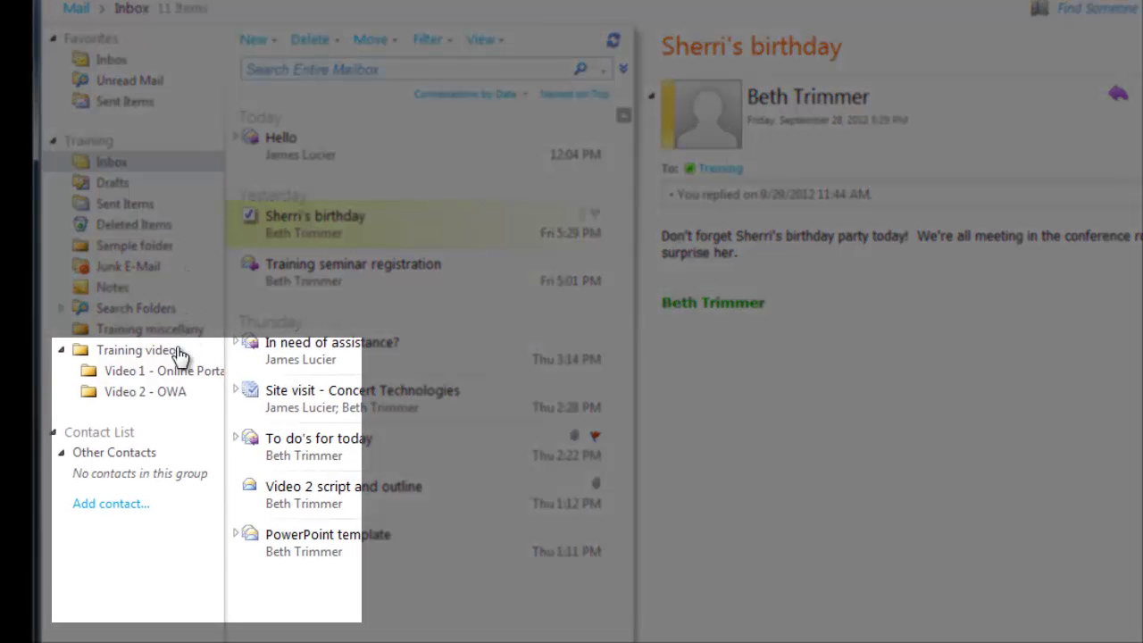
pyautogui.rightClick(179, 352)
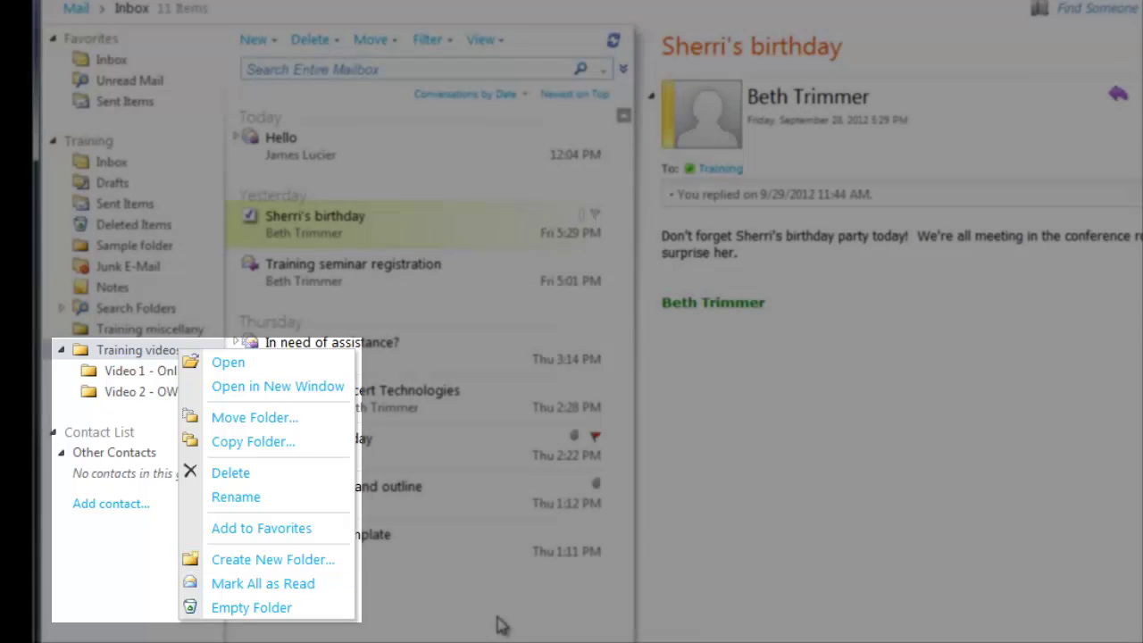
pyautogui.click(497, 622)
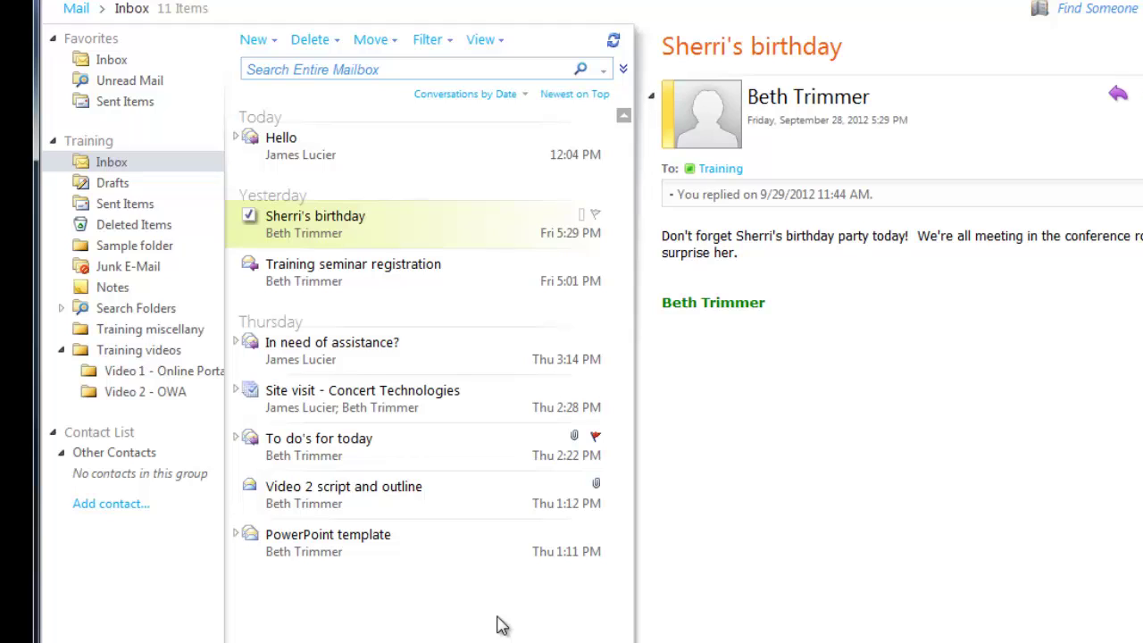
# - Drag the Video 2 script and outline message to a folder, and move PowerPoint template into Training miscellany
pyautogui.moveTo(430, 496); pyautogui.dragTo(164, 404)
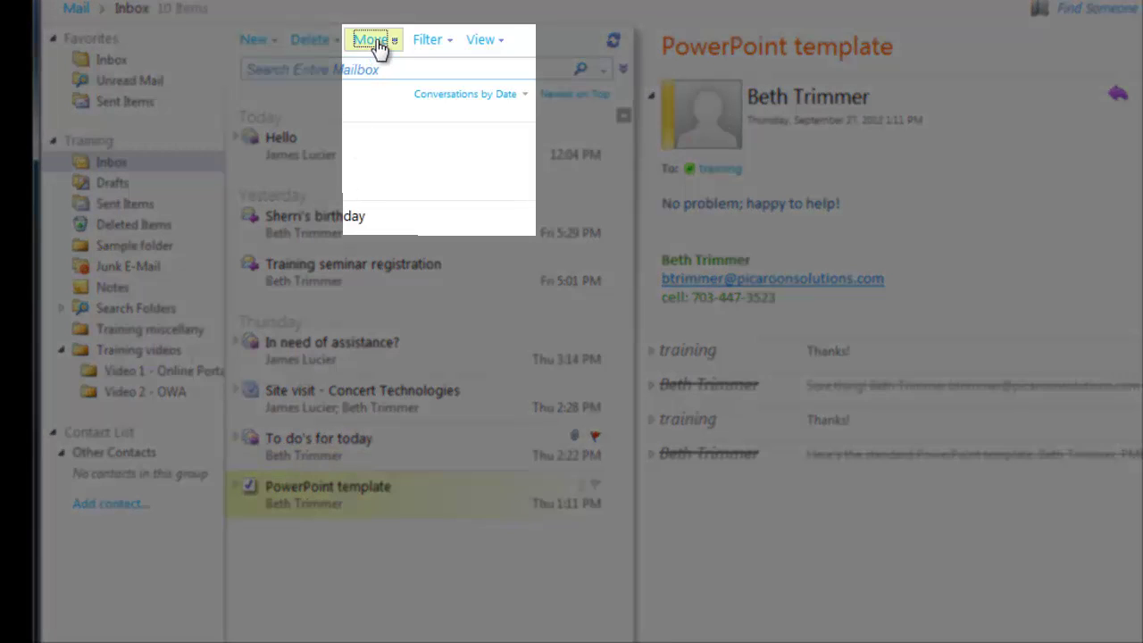
pyautogui.click(375, 41)
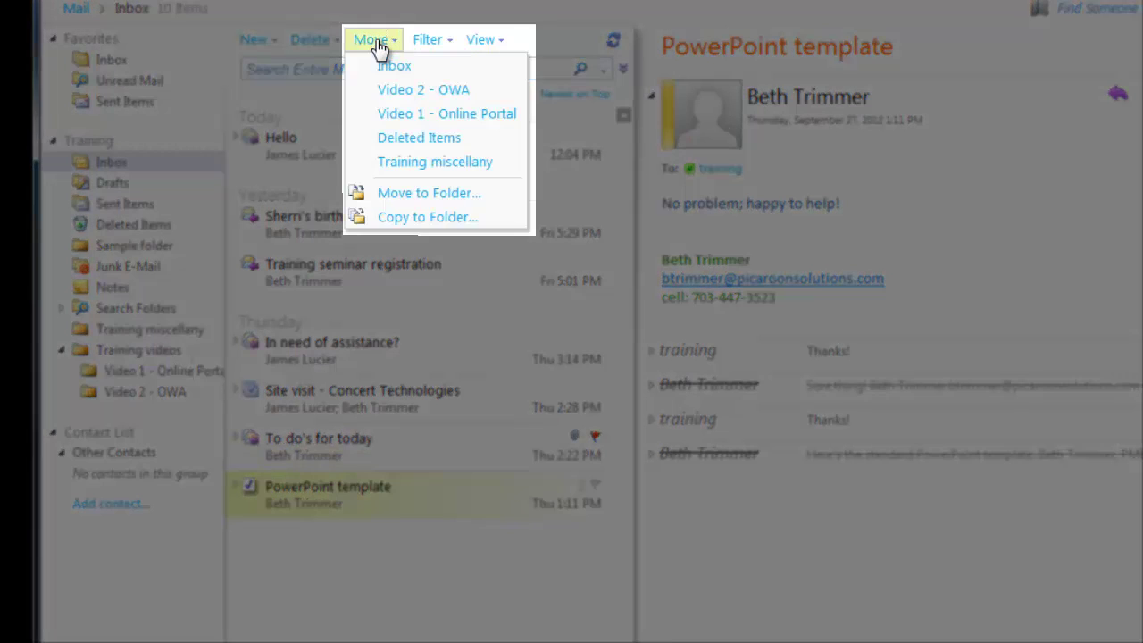
pyautogui.click(476, 194)
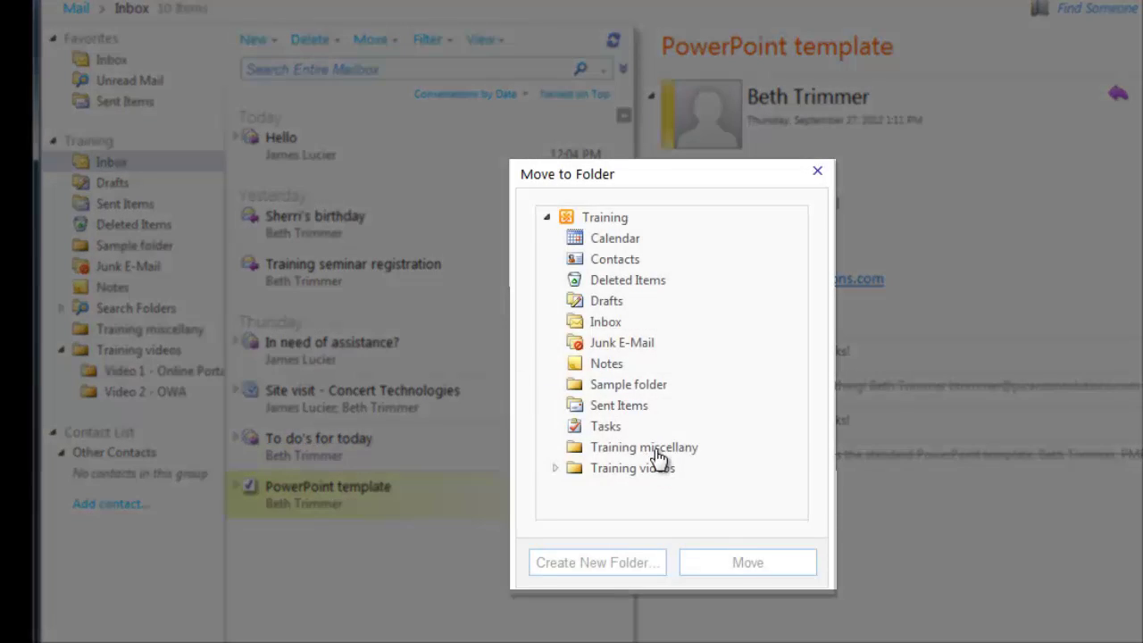
pyautogui.click(658, 455)
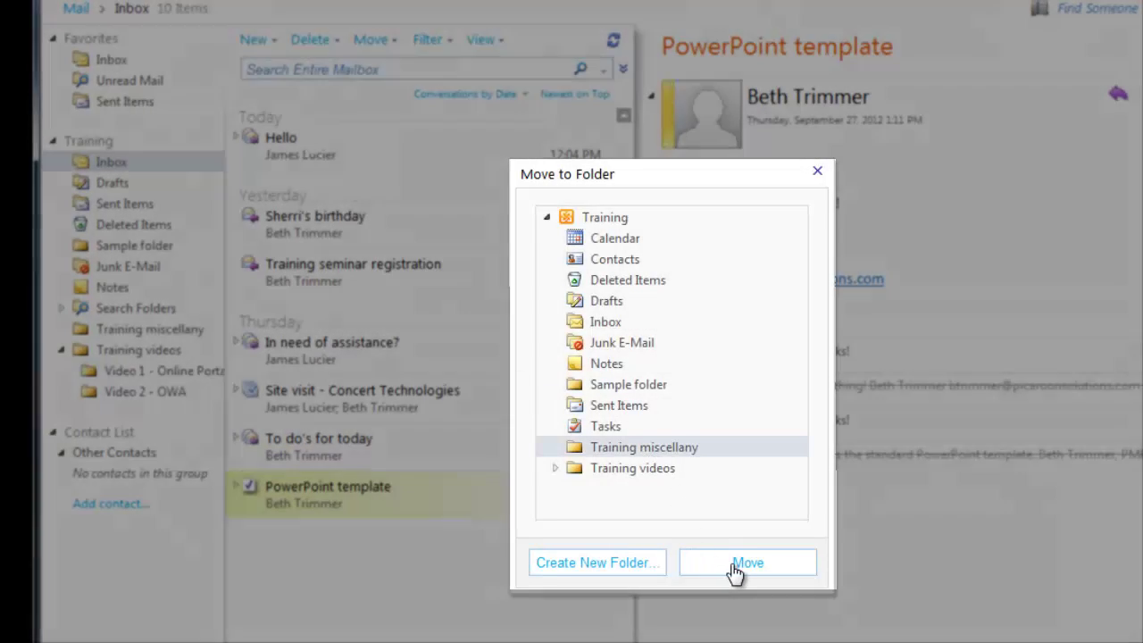
pyautogui.click(734, 564)
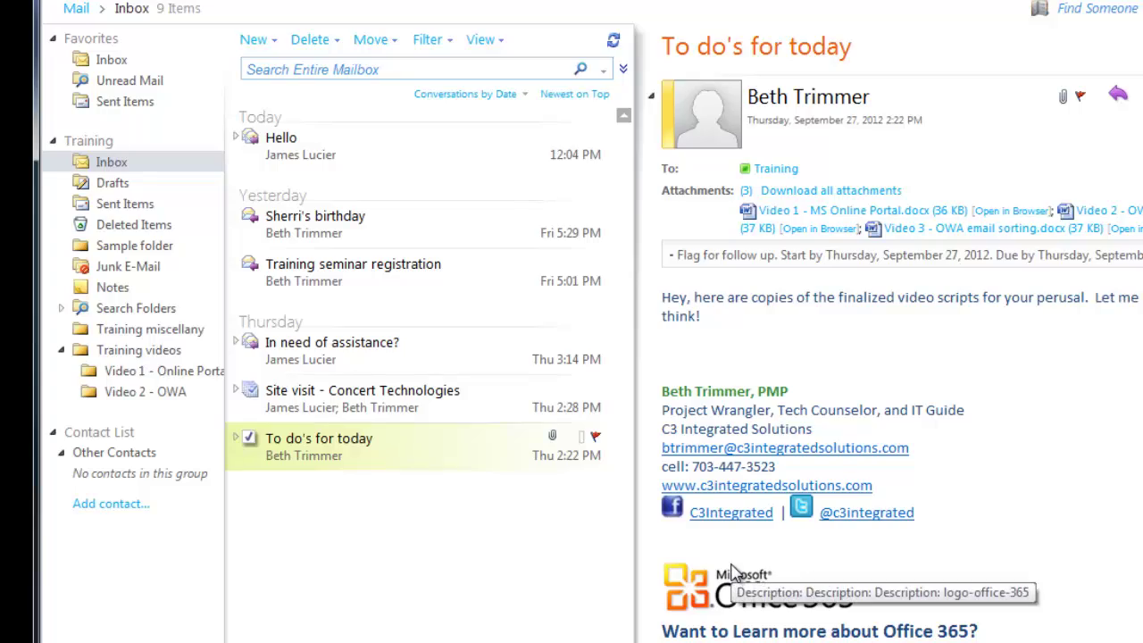
pyautogui.rightClick(353, 447)
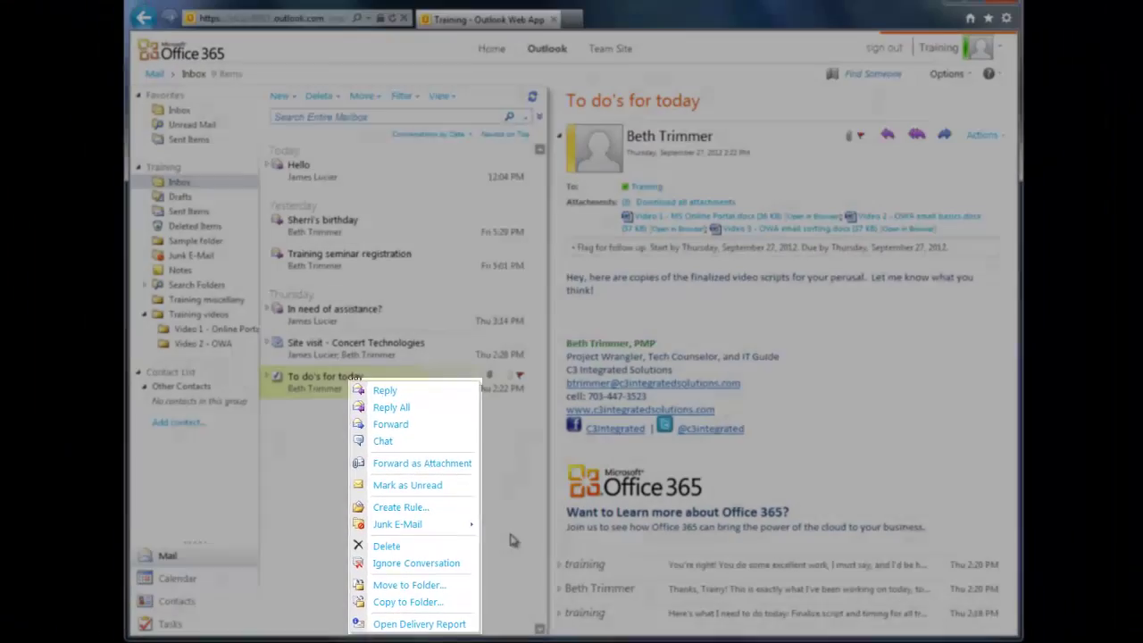
pyautogui.click(551, 476)
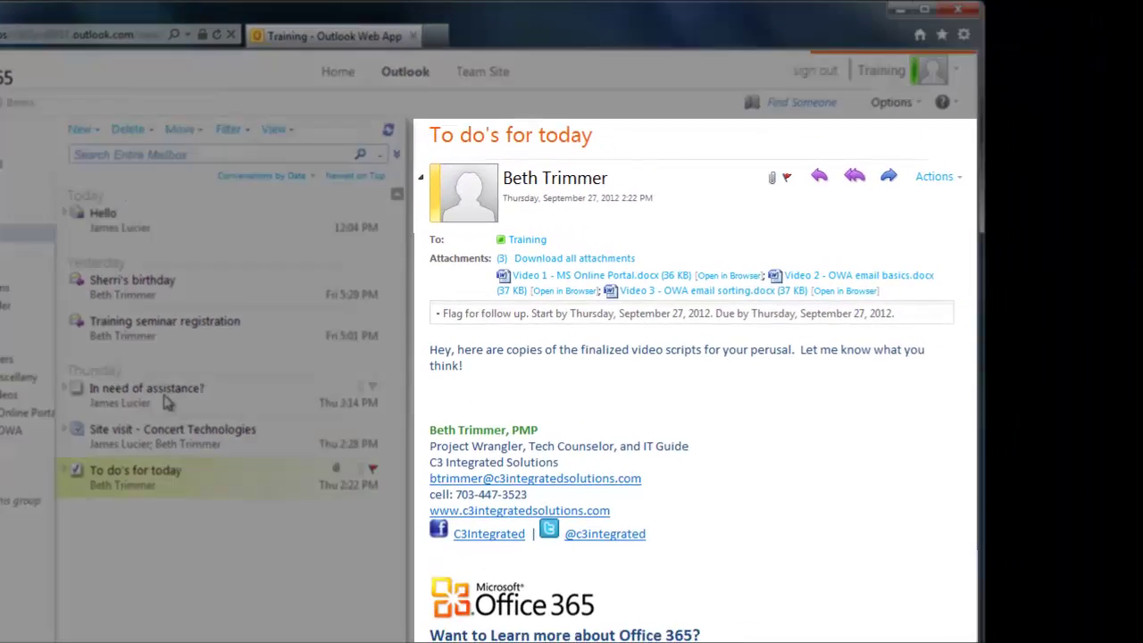
# - Open the In need of assistance? conversation and expand, then collapse, one of its earlier replies
pyautogui.click(284, 413)
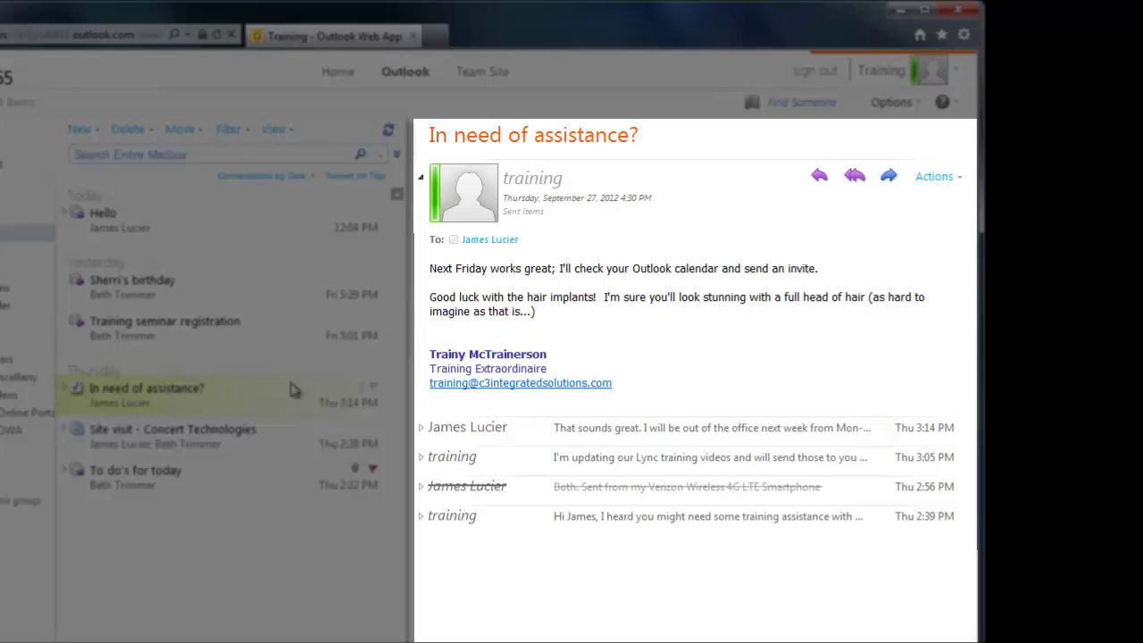
pyautogui.click(422, 428)
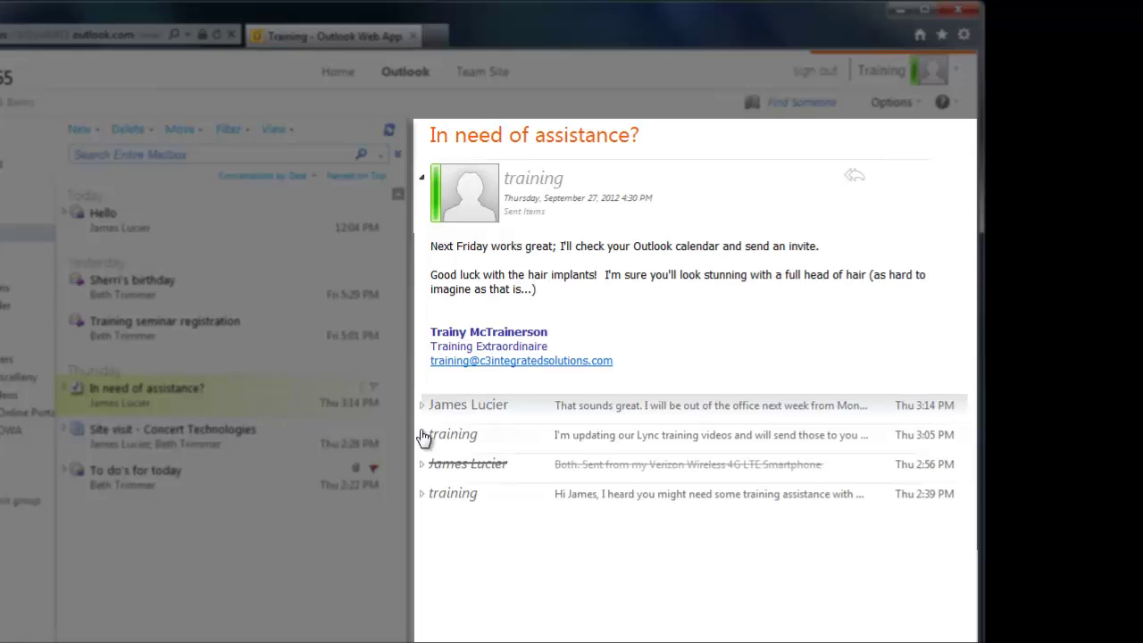
pyautogui.click(423, 420)
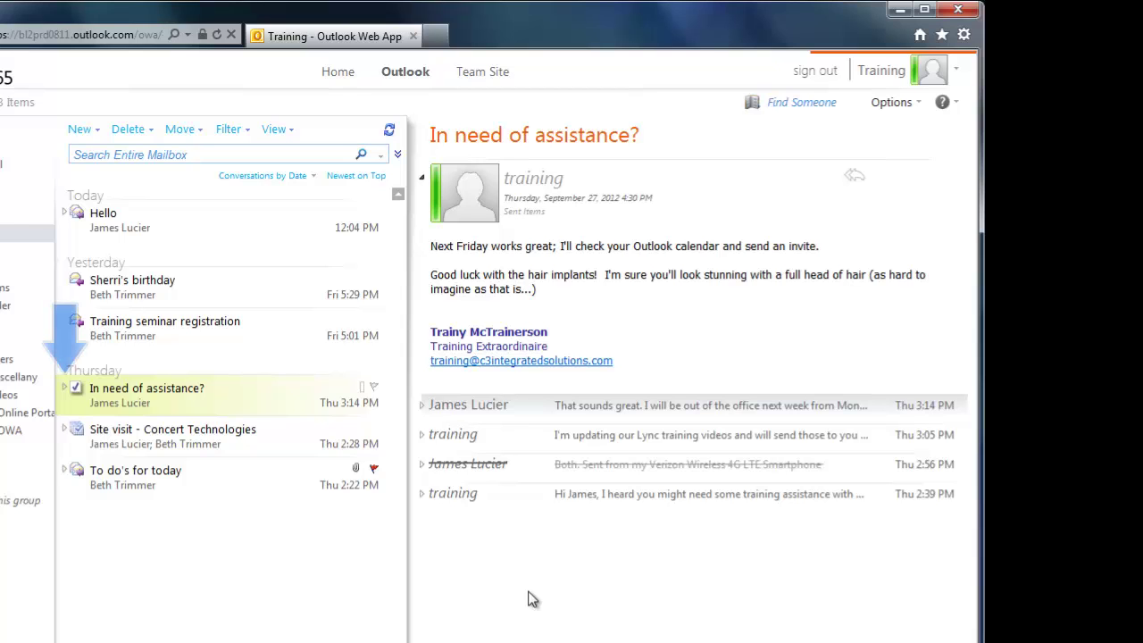
# - Expand the In need of assistance? conversation in the message list into its five individual messages
pyautogui.click(64, 388)
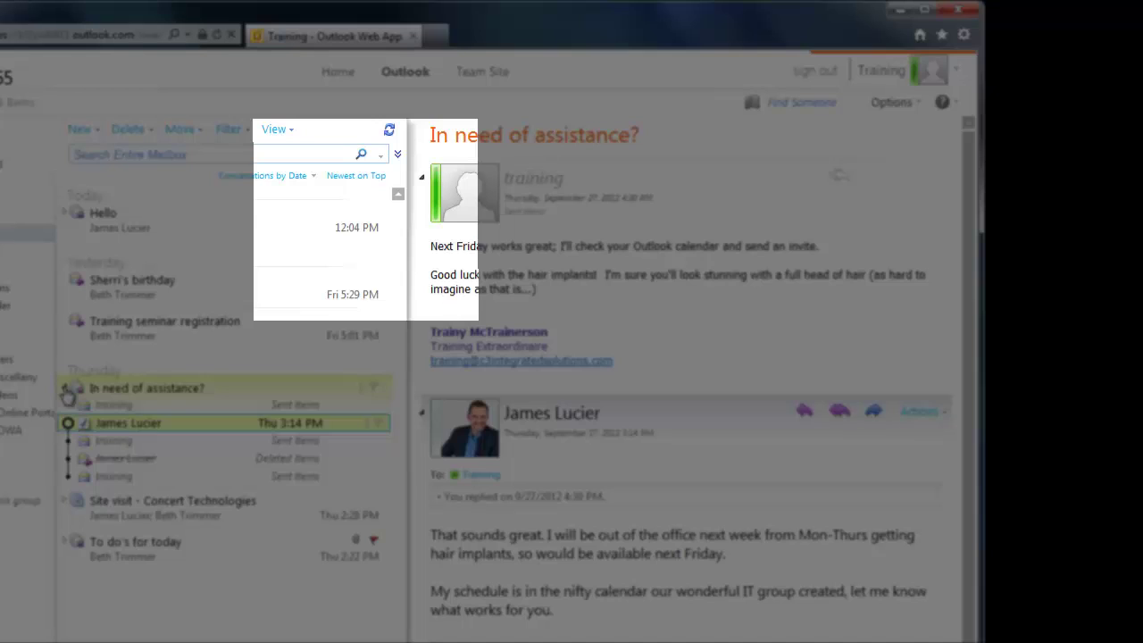
# - Turn off Use Conversations in the View menu, then open the RE: Hello message
pyautogui.click(273, 132)
pyautogui.click(319, 212)
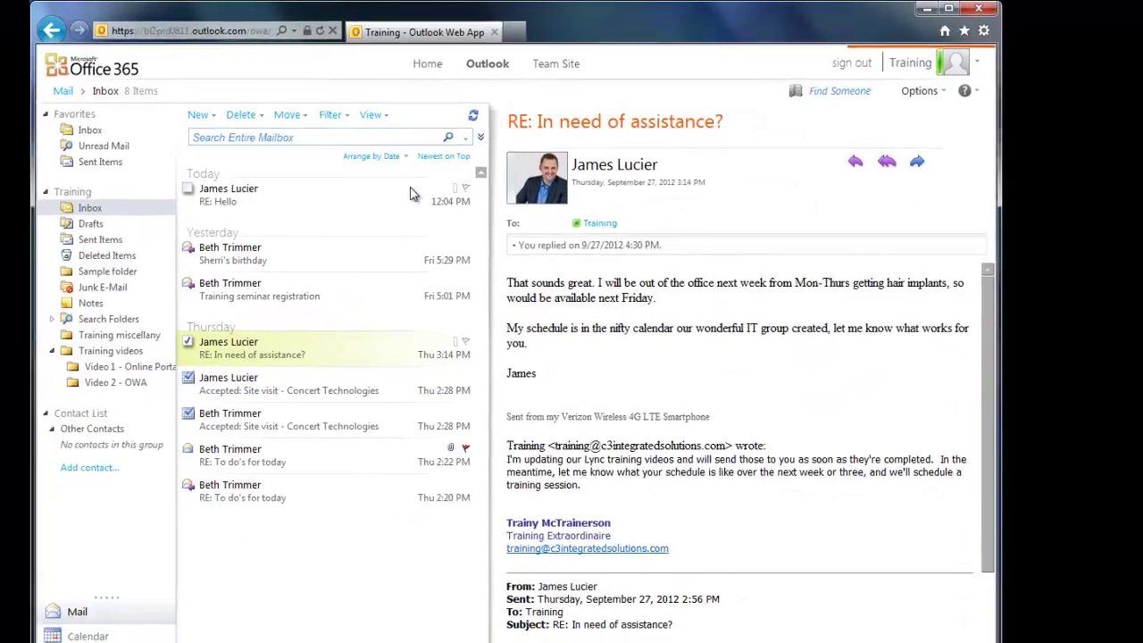
pyautogui.click(416, 197)
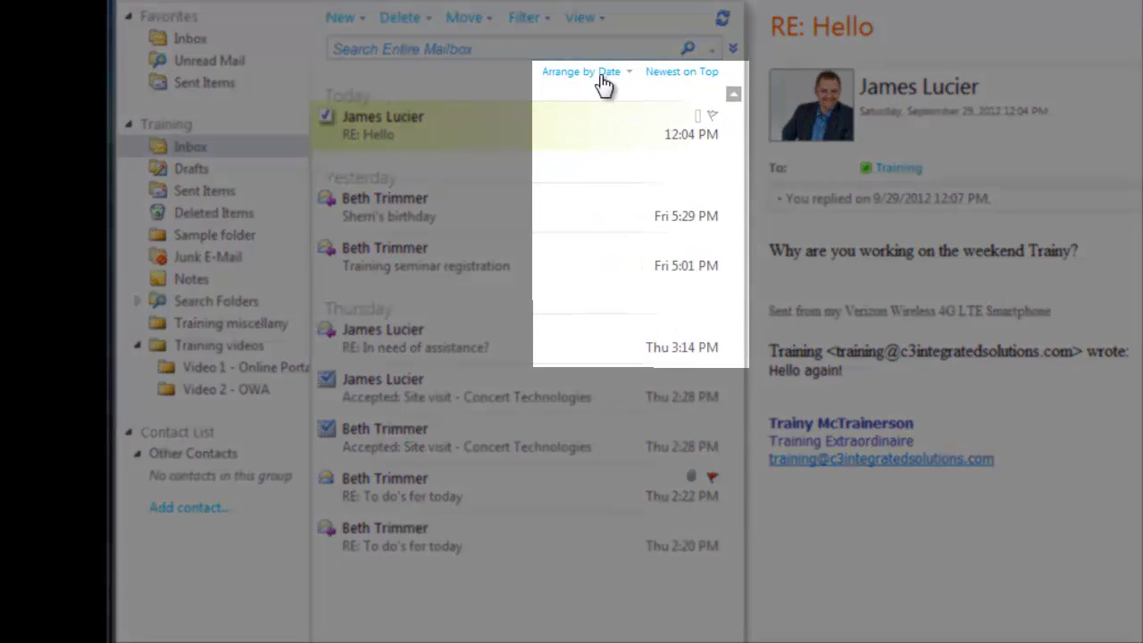
pyautogui.click(598, 71)
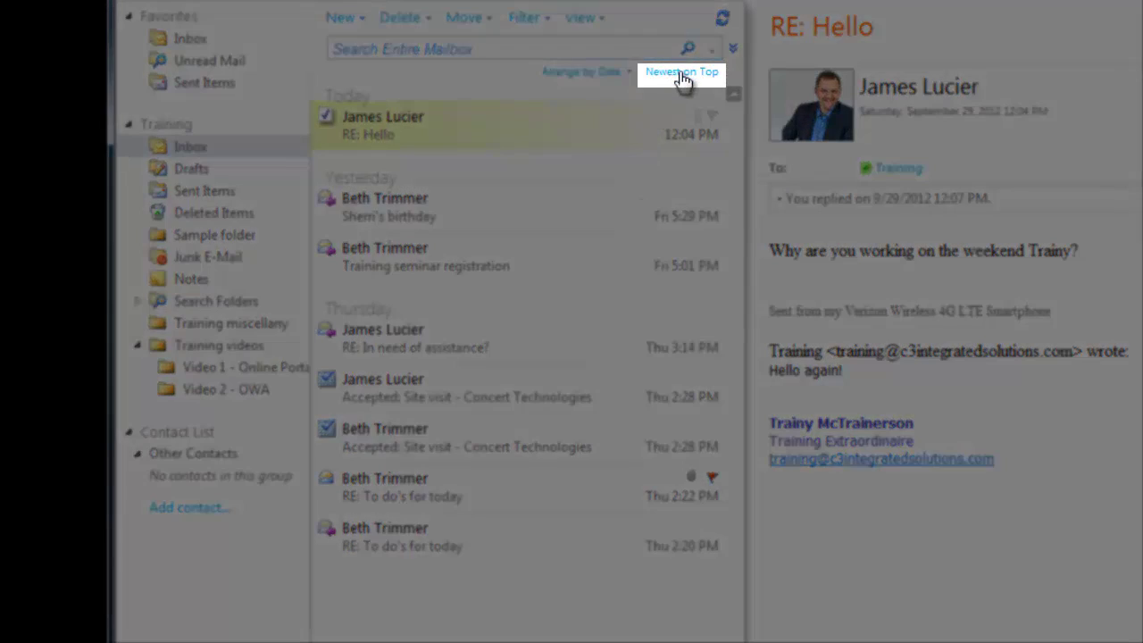
pyautogui.click(682, 76)
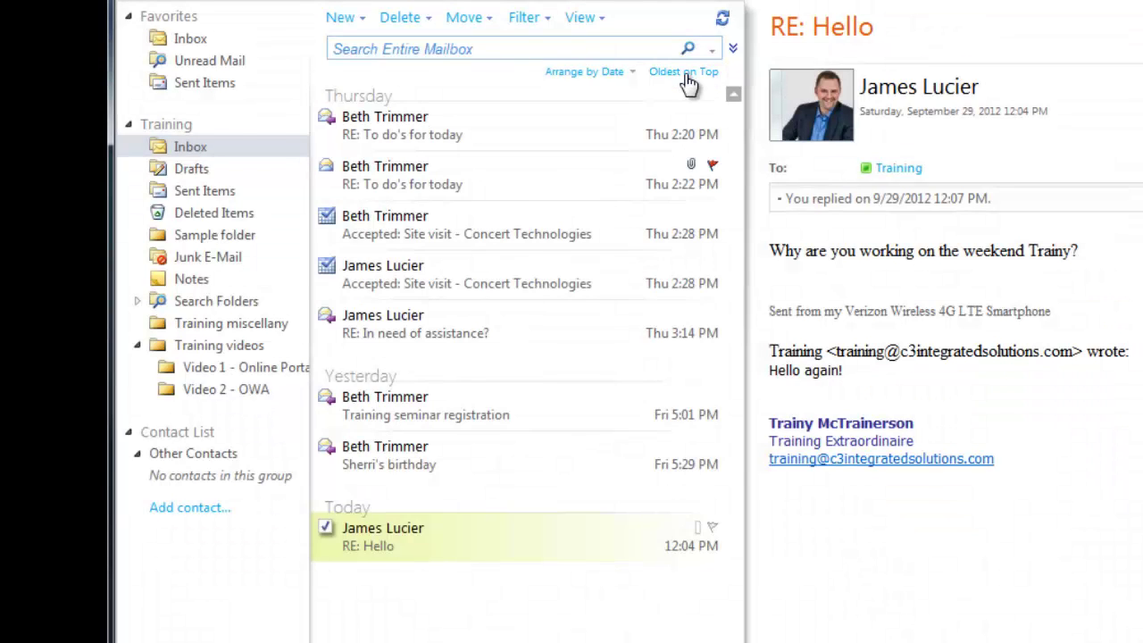
pyautogui.click(683, 73)
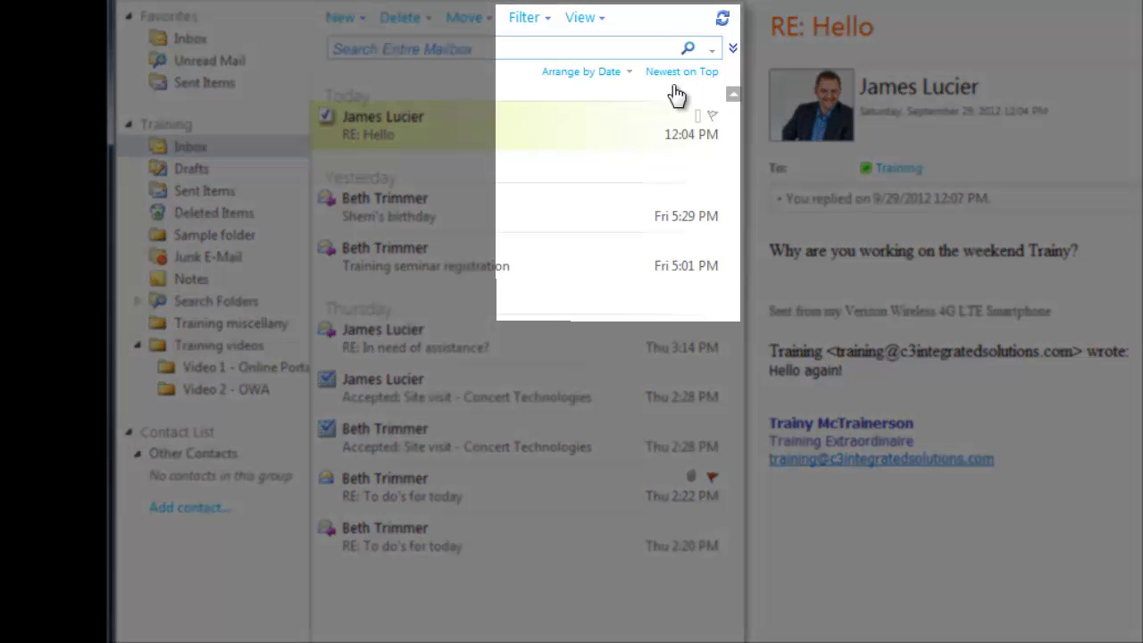
pyautogui.click(549, 27)
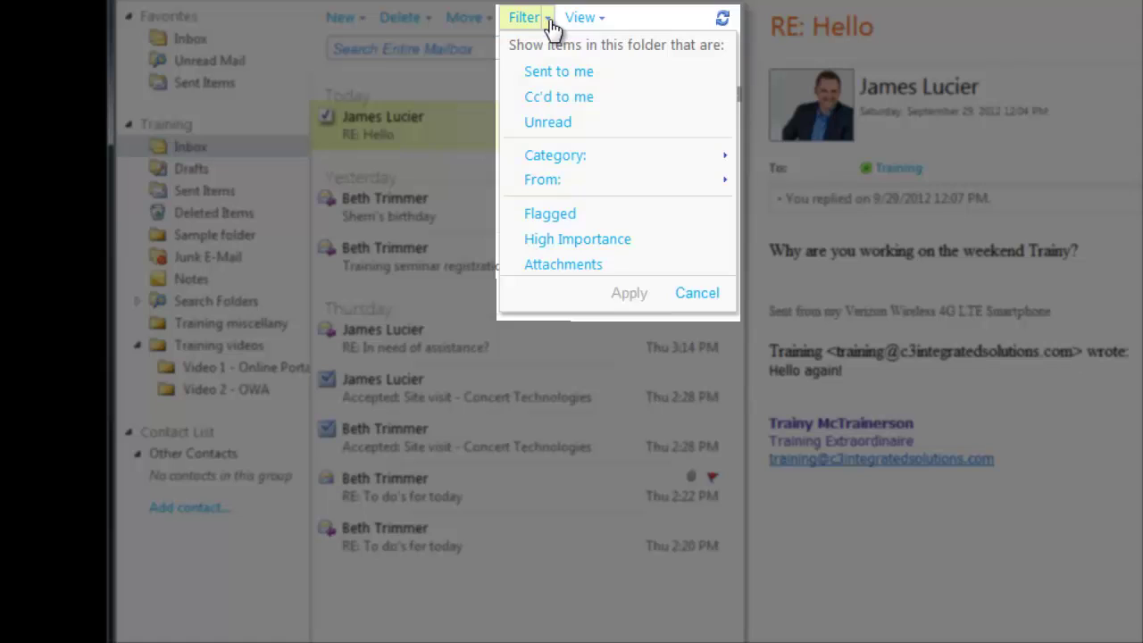
pyautogui.click(583, 75)
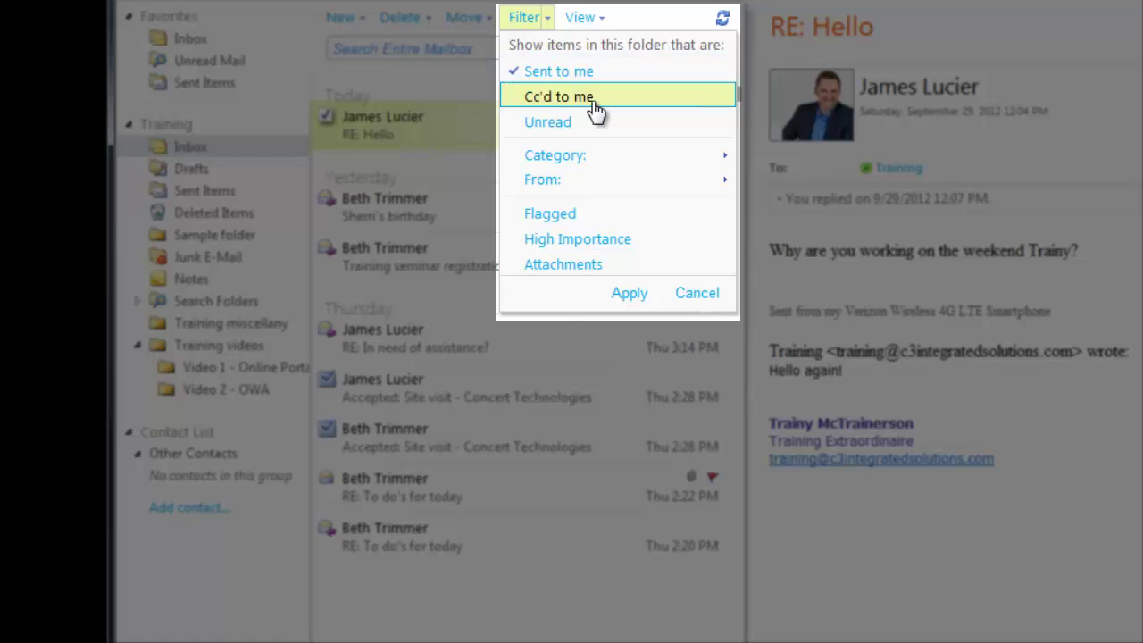
pyautogui.click(619, 222)
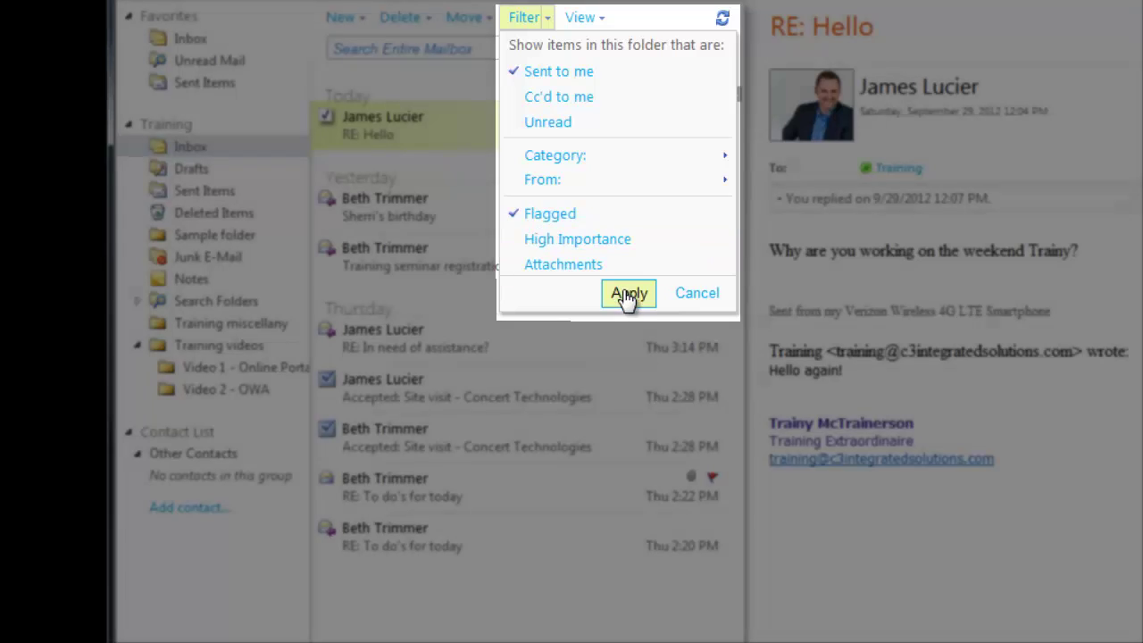
pyautogui.click(628, 294)
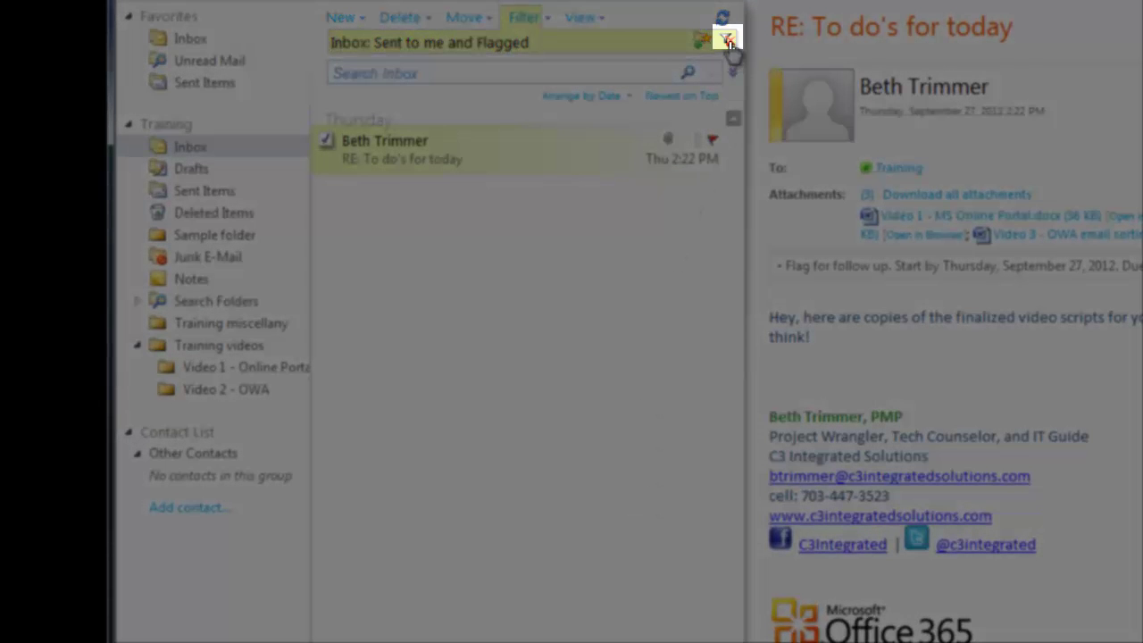
pyautogui.click(729, 42)
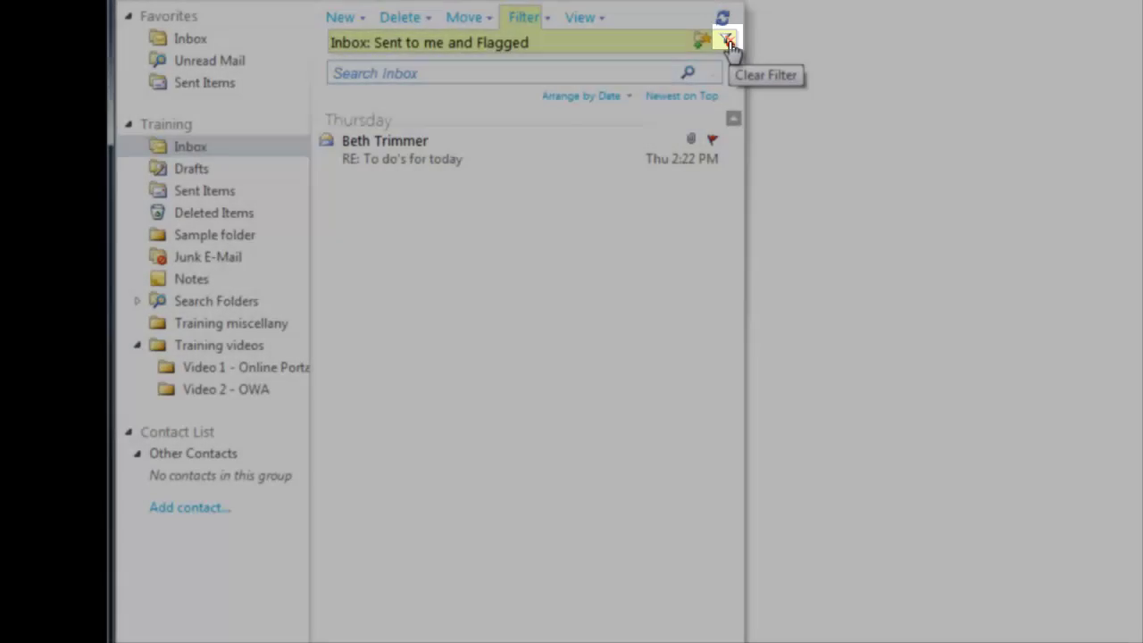
pyautogui.click(728, 42)
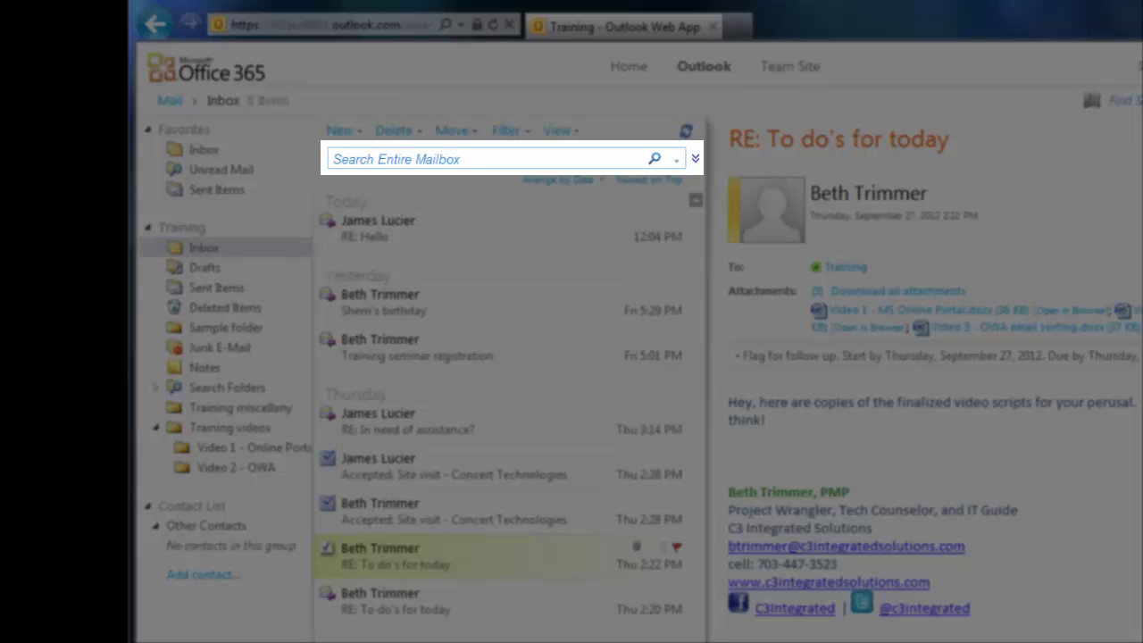
pyautogui.click(559, 157)
pyautogui.write('video')
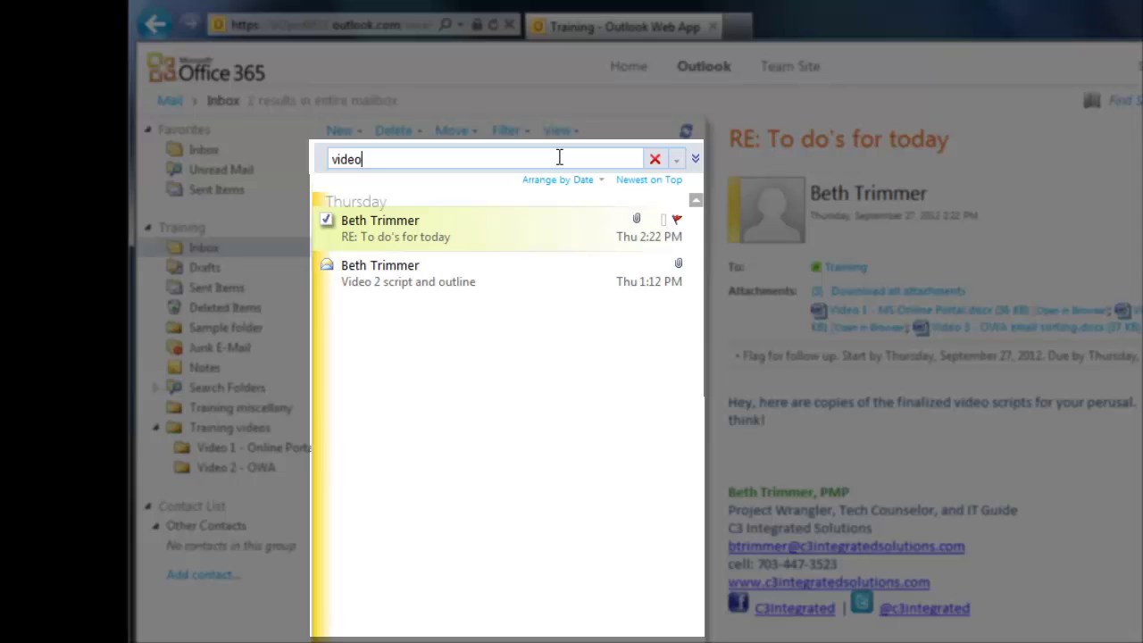
pyautogui.click(695, 159)
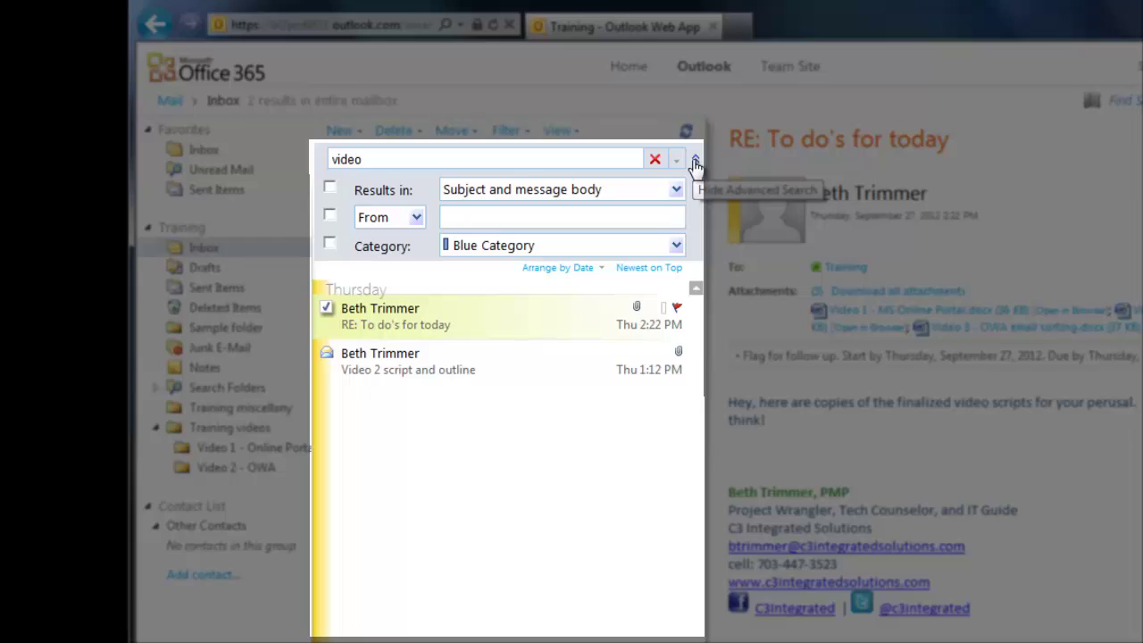
pyautogui.click(695, 161)
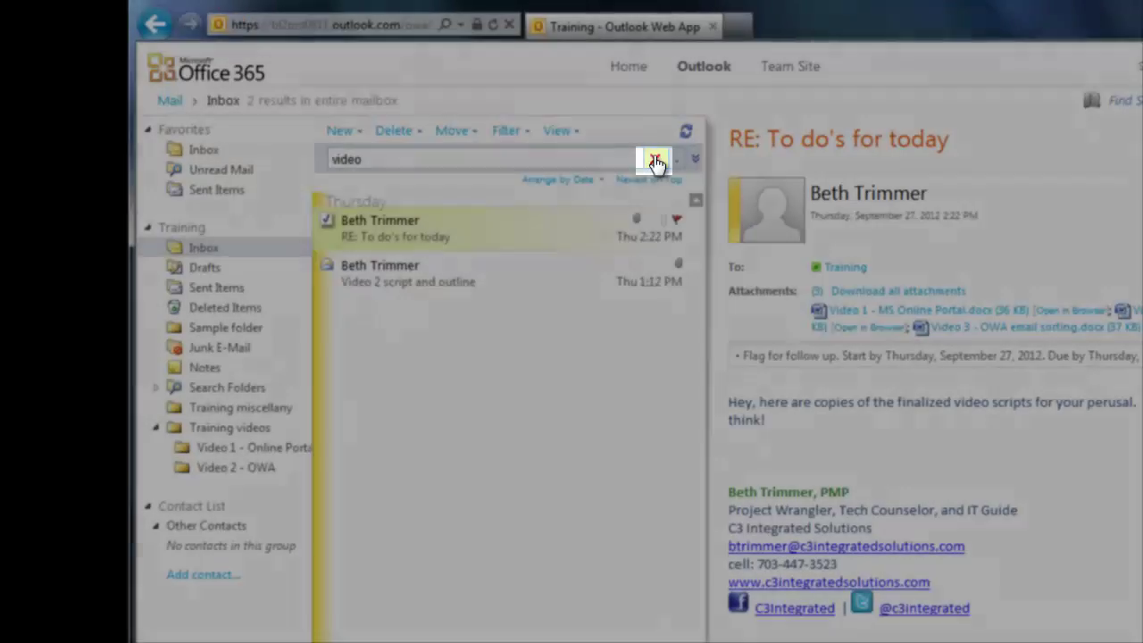
pyautogui.click(655, 159)
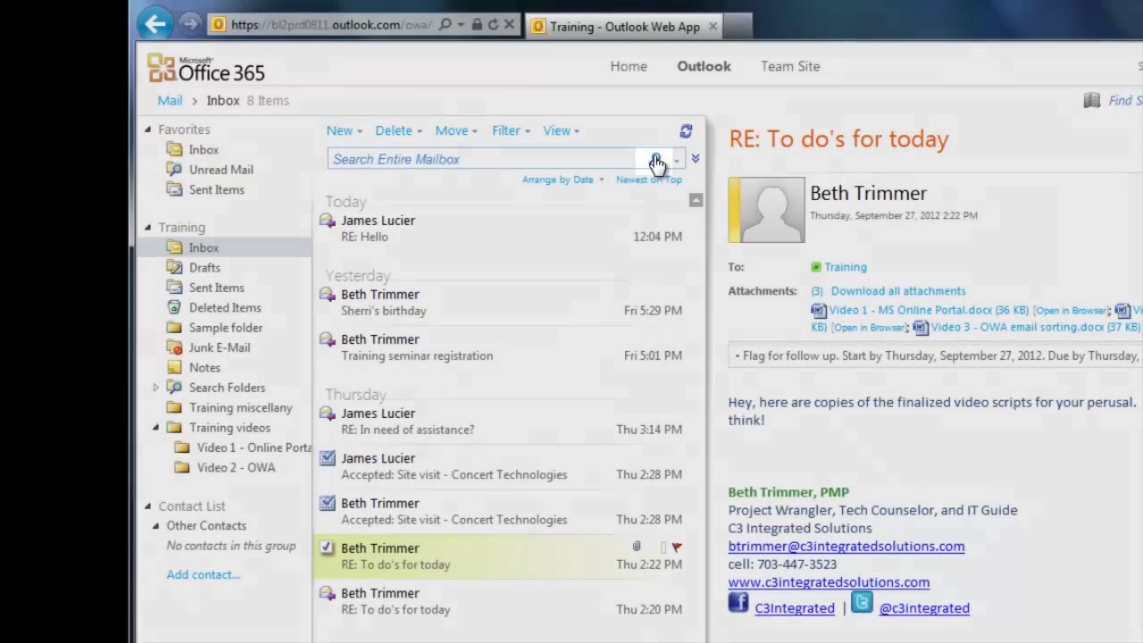